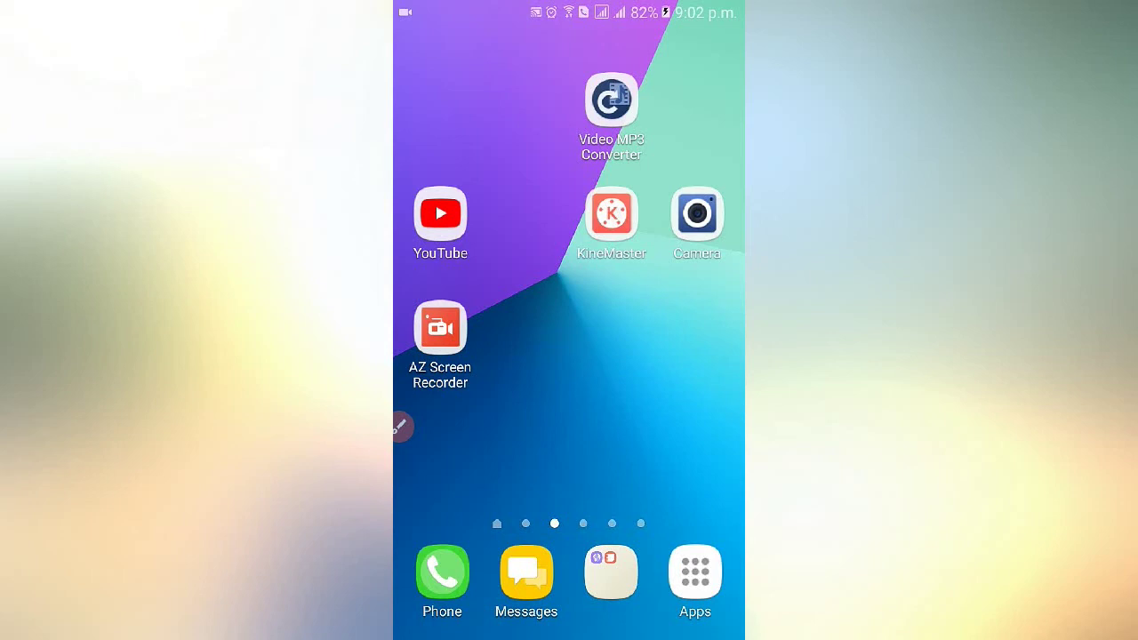
# Swipe to the empty next home page, then bring up the app drawer
pyautogui.moveTo(676, 311); pyautogui.dragTo(445, 312)
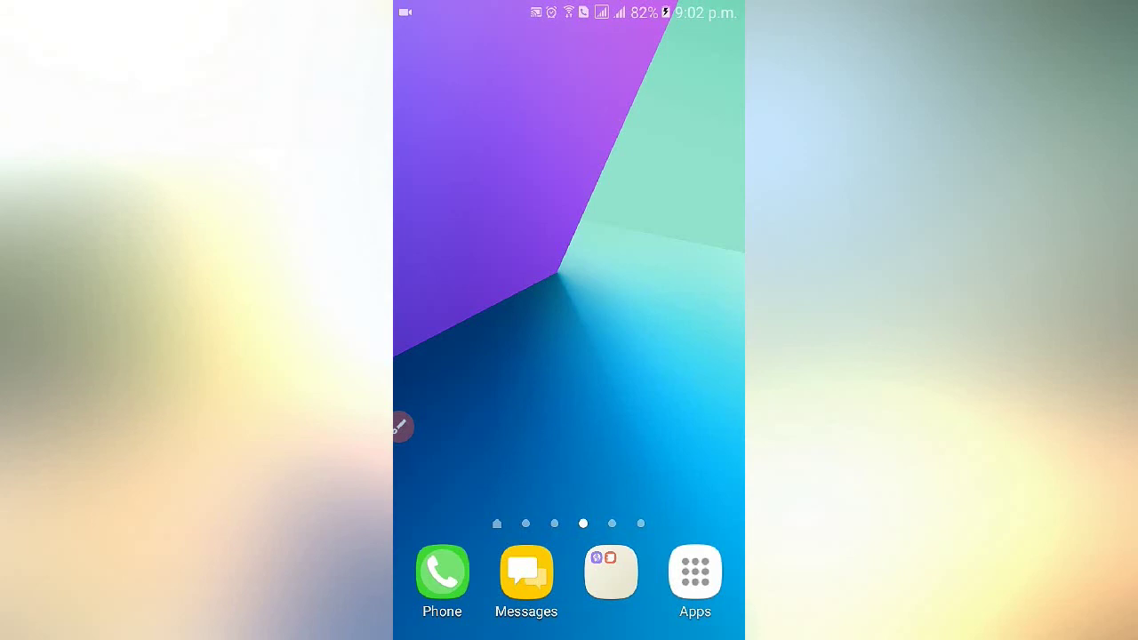
pyautogui.click(696, 574)
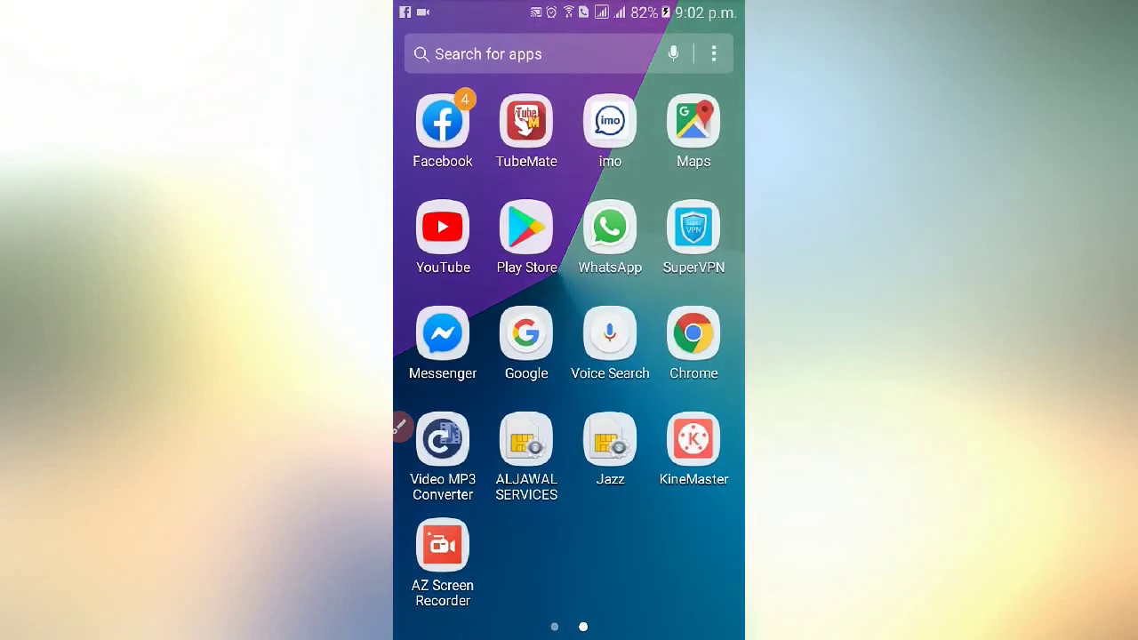
# Open the already-installed AZ Screen Recorder listing in Play Store from the recent 'screen recorder' search
pyautogui.click(526, 229)
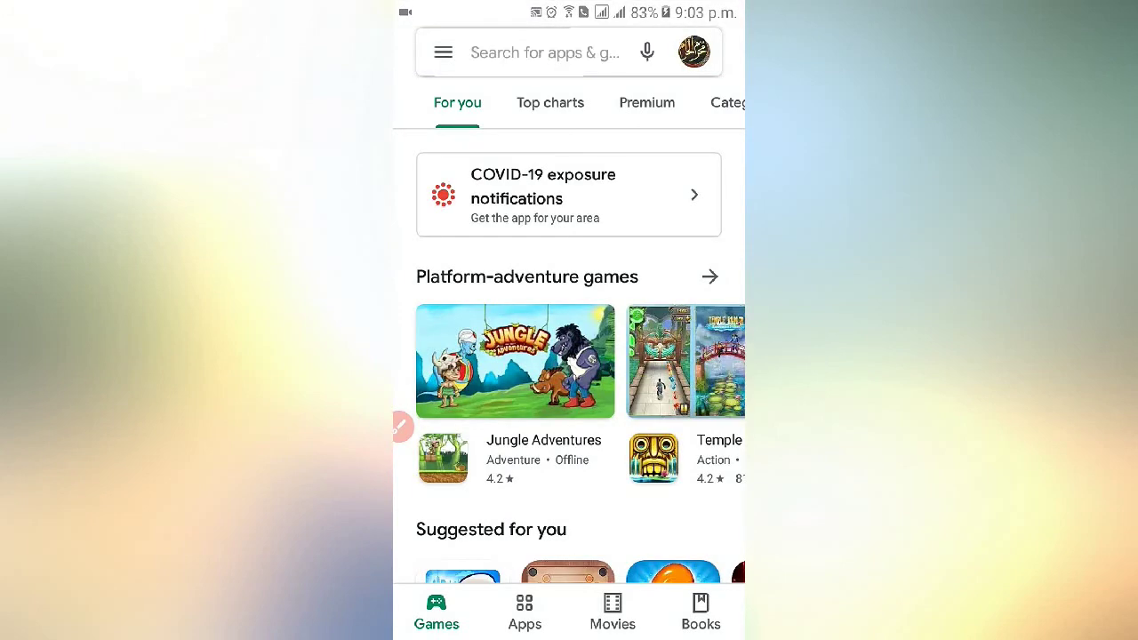
pyautogui.click(544, 52)
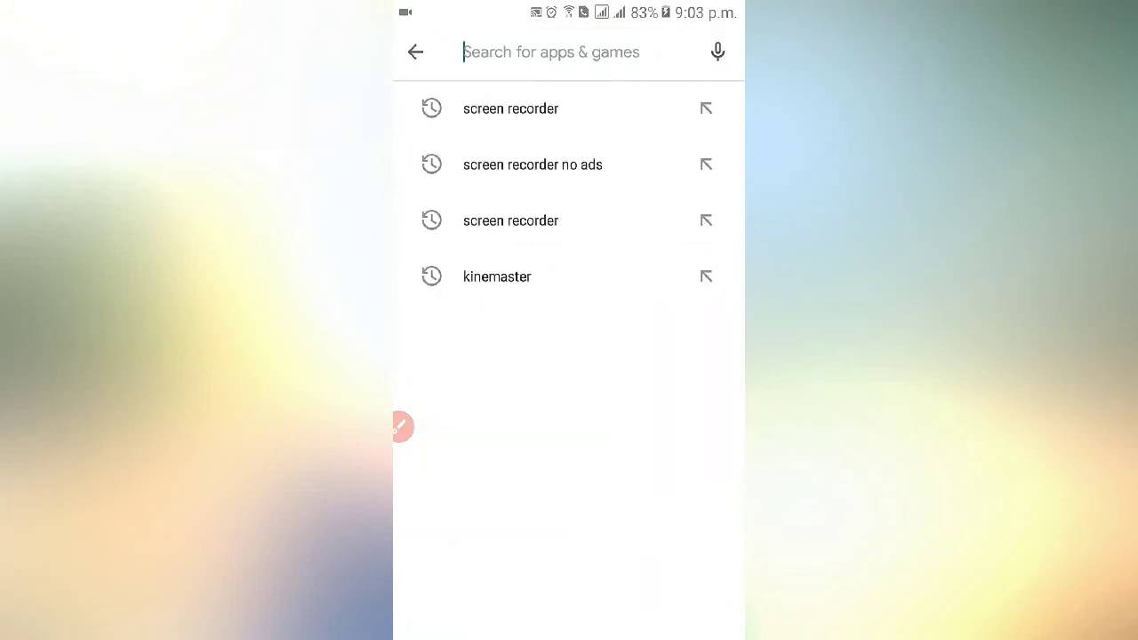
pyautogui.click(510, 108)
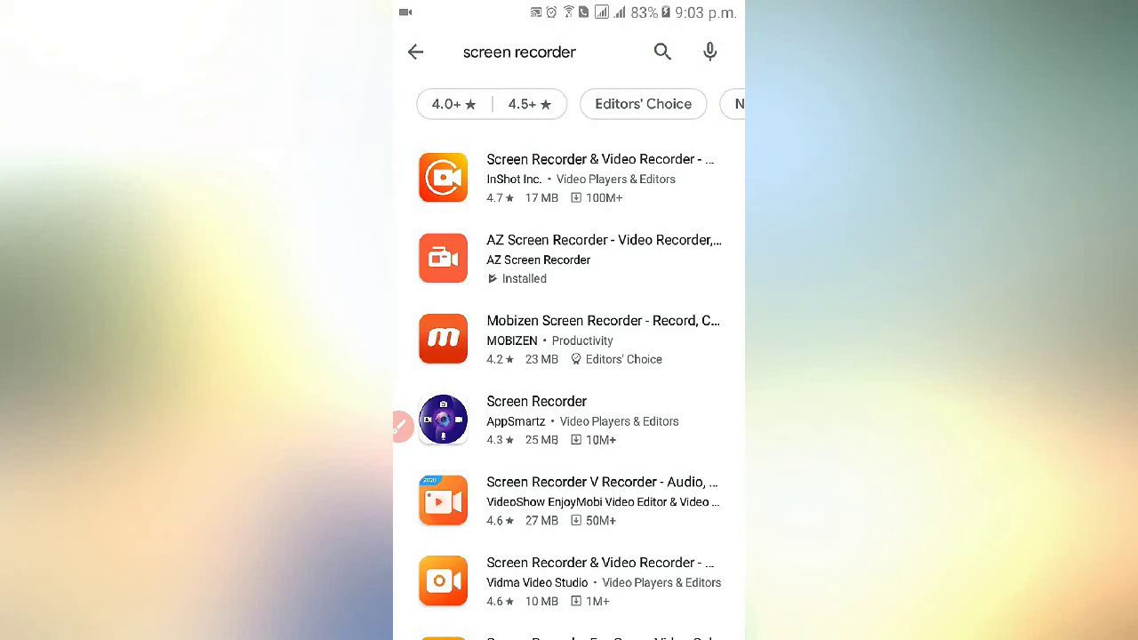
pyautogui.click(569, 339)
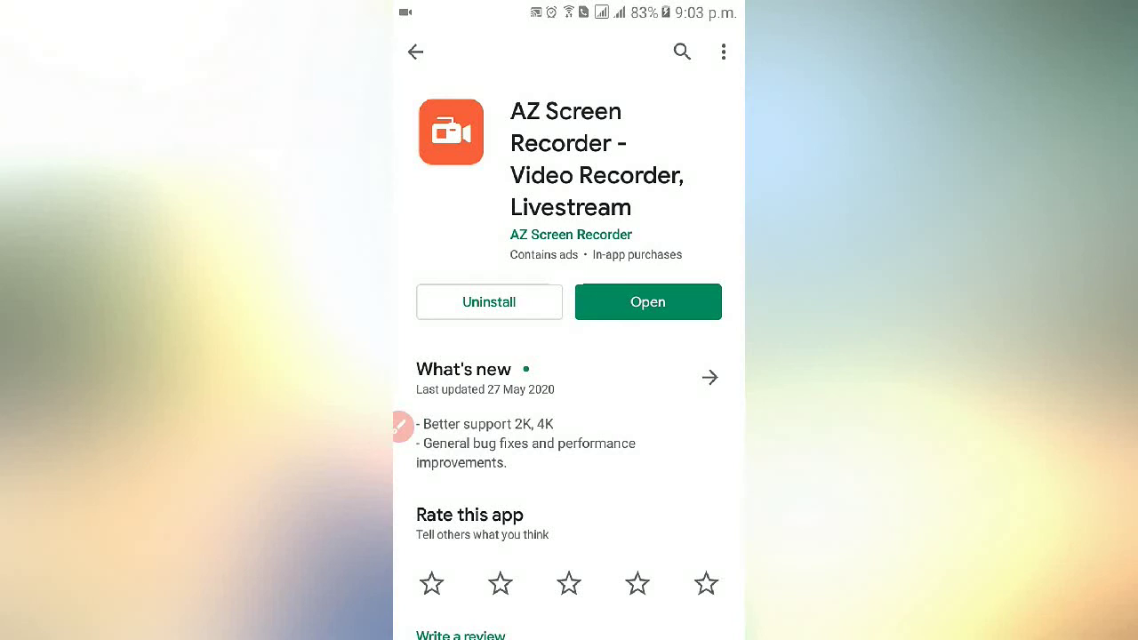
# Back out of the AZ Screen Recorder listing and Play Store to the app drawer
pyautogui.press('Escape')
pyautogui.press('Escape')
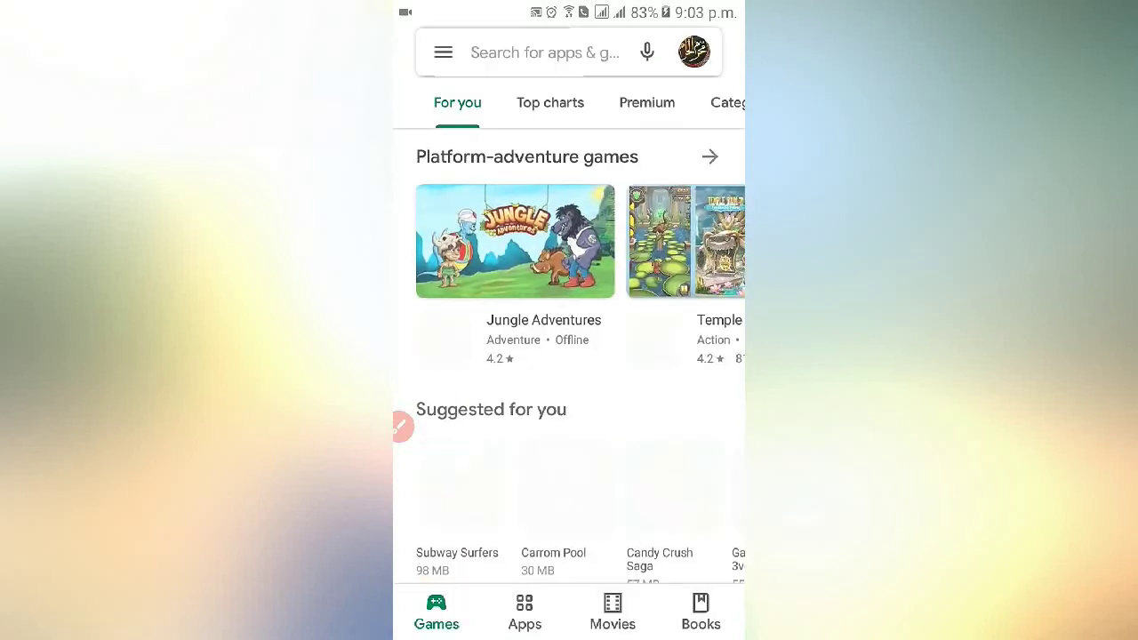
pyautogui.press('Escape')
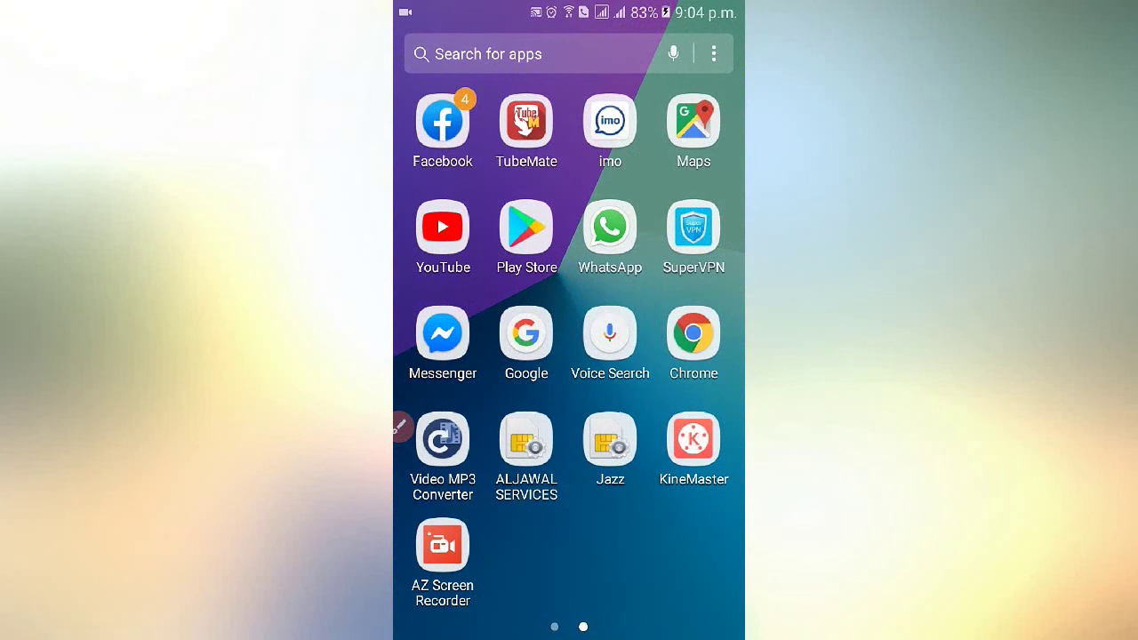
# Launch AZ Screen Recorder and switch to its settings (gear) tab
pyautogui.click(443, 546)
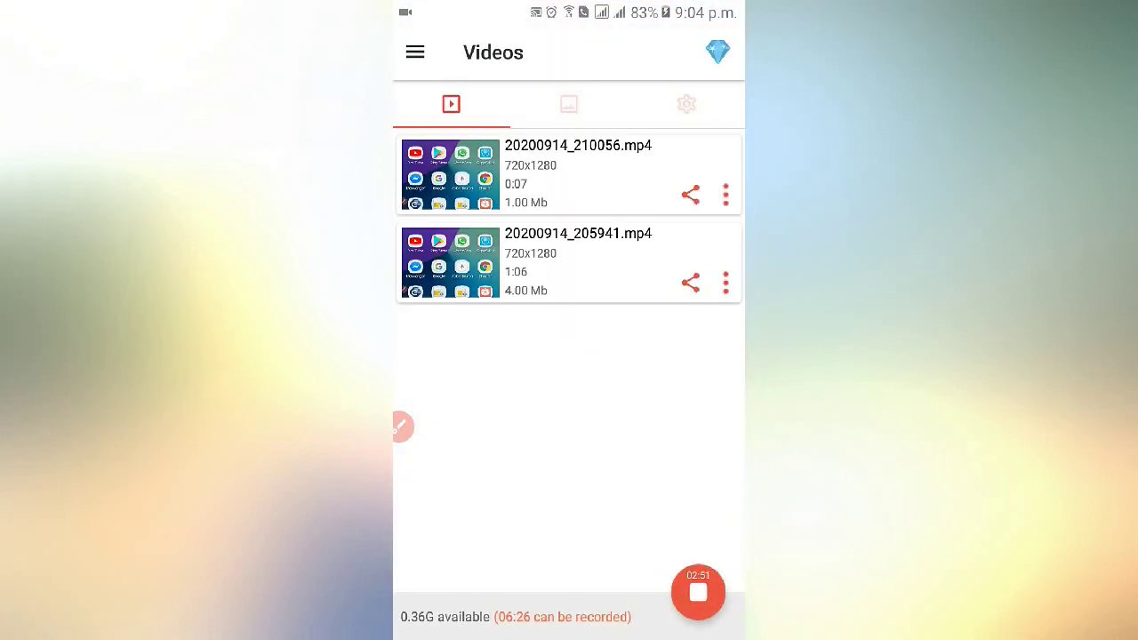
pyautogui.click(687, 104)
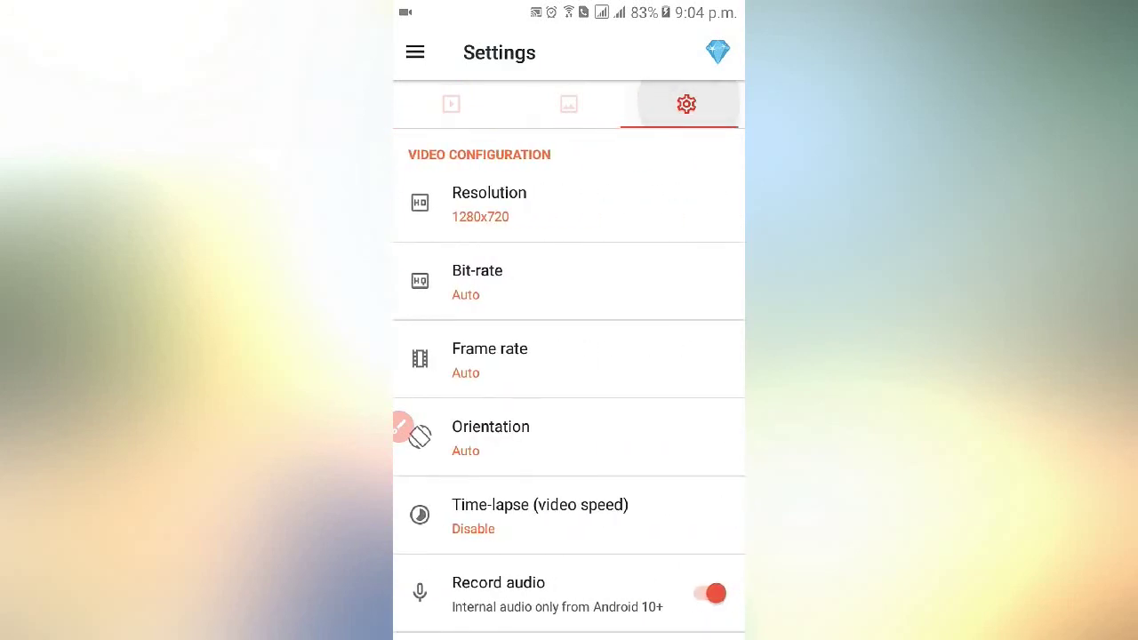
pyautogui.scroll(-10, 570, 373)
pyautogui.scroll(-10, 569, 374)
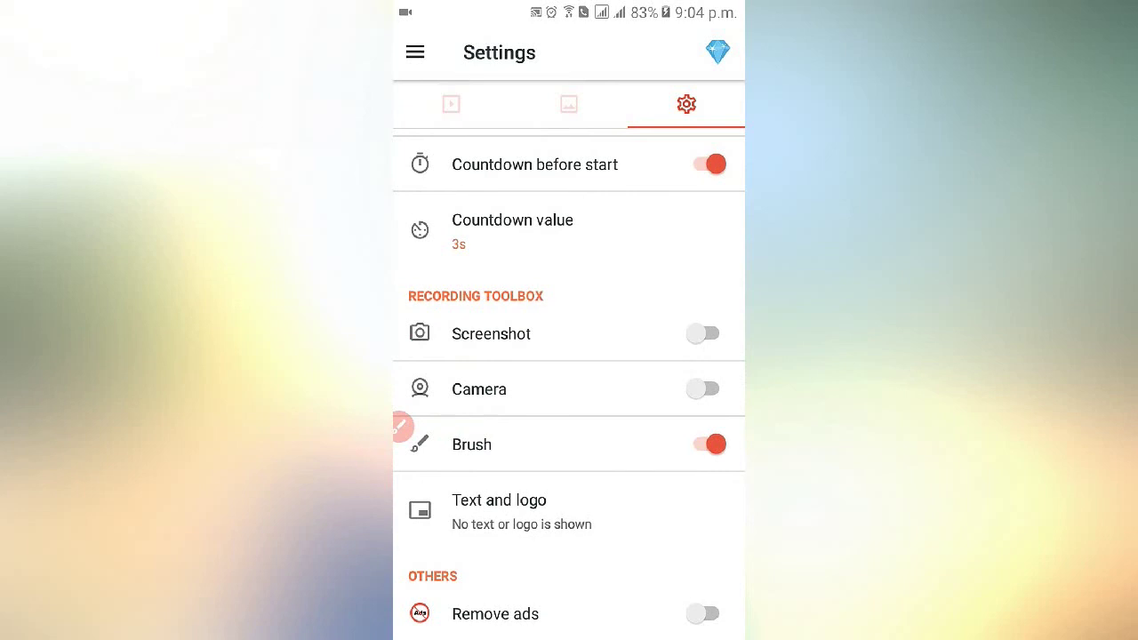
# Scroll through the settings to review the 1280x720 resolution and audio recording options
pyautogui.scroll(5, 570, 382)
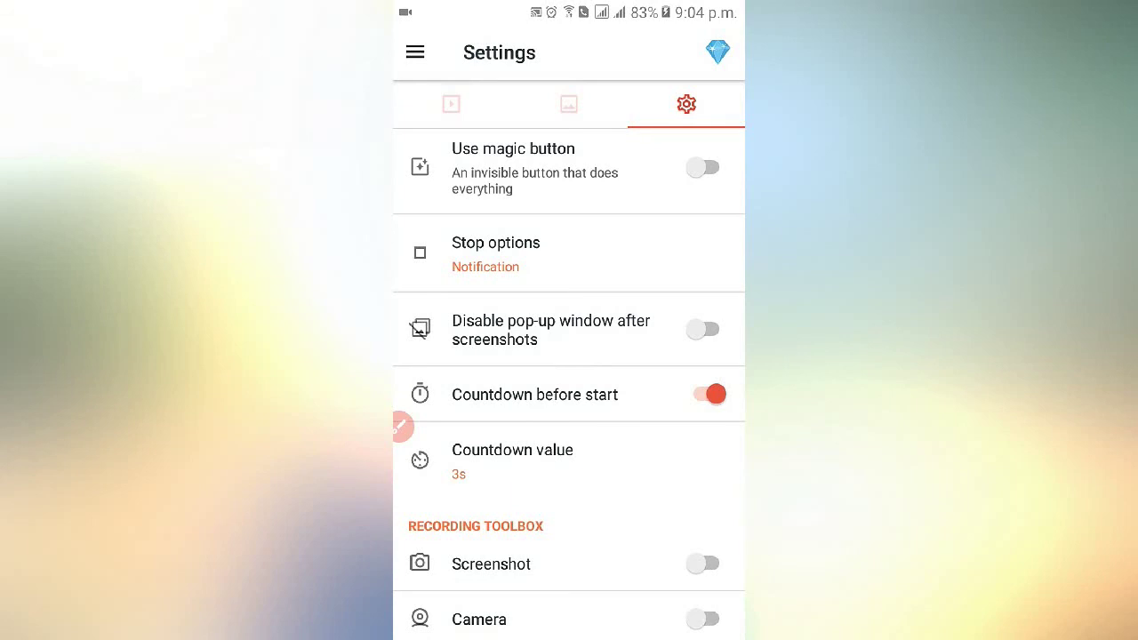
pyautogui.scroll(2, 569, 382)
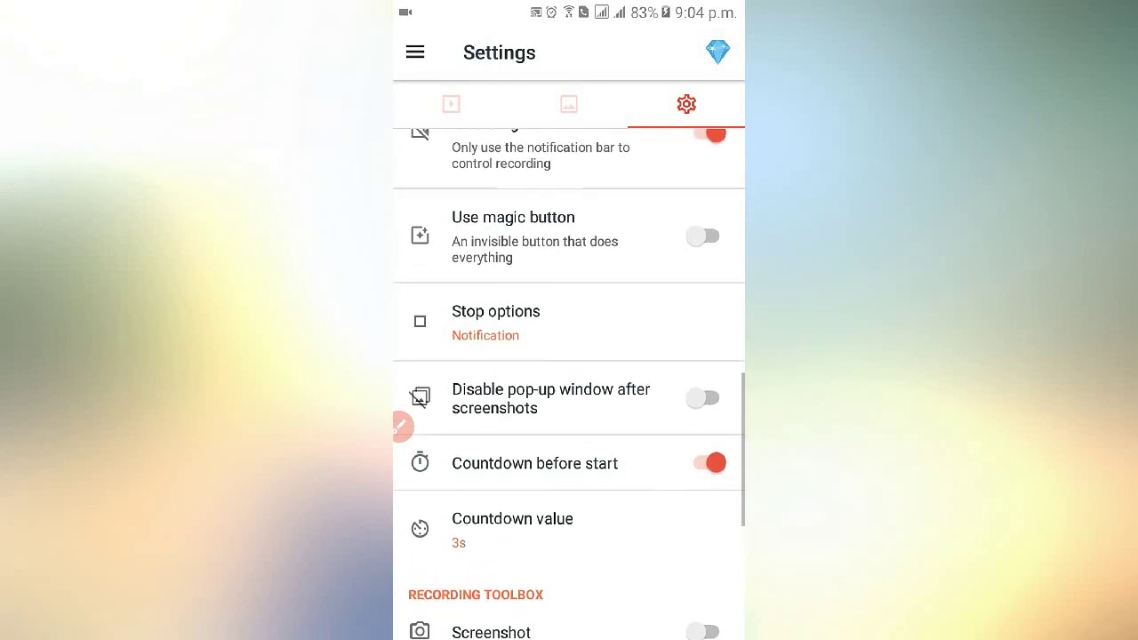
pyautogui.scroll(4, 569, 382)
pyautogui.scroll(1, 569, 383)
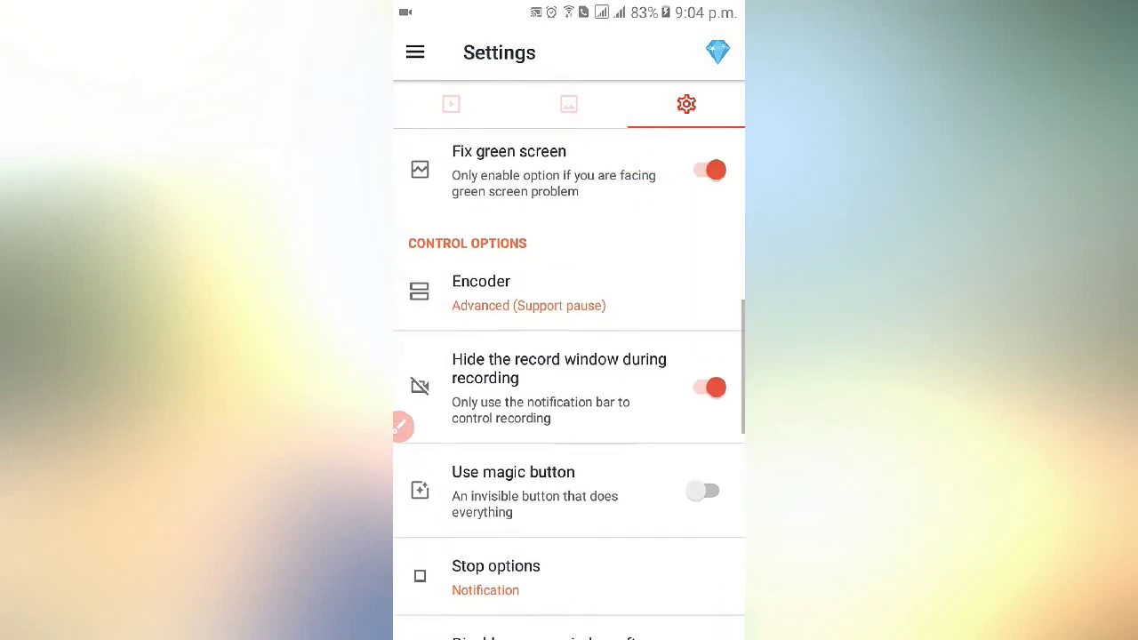
pyautogui.scroll(2, 569, 382)
pyautogui.scroll(3, 569, 383)
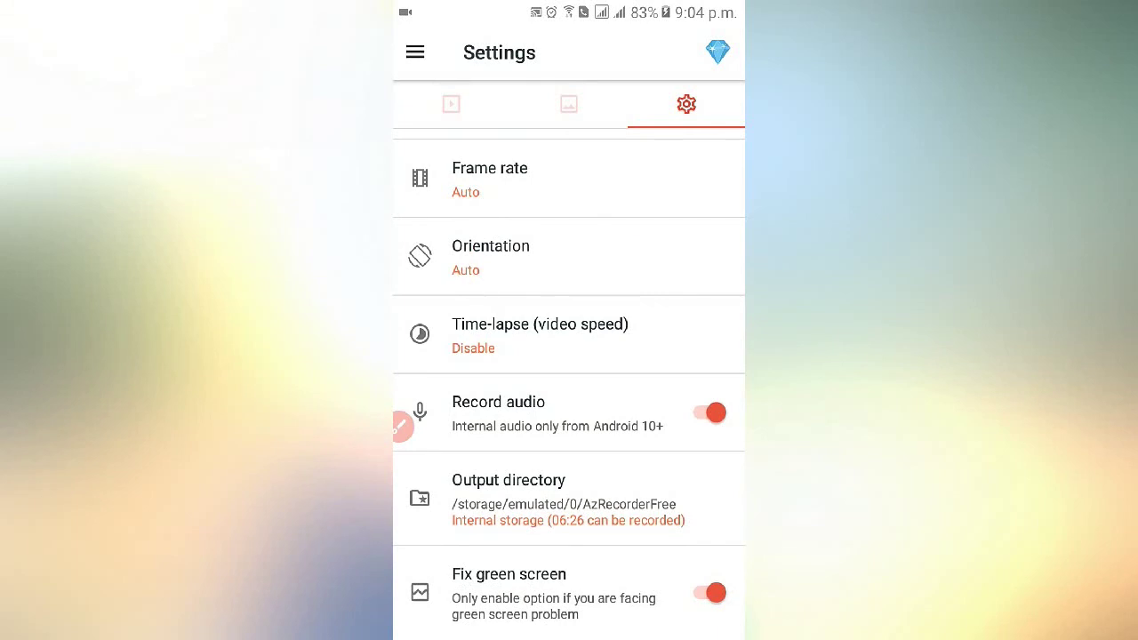
pyautogui.scroll(2, 570, 382)
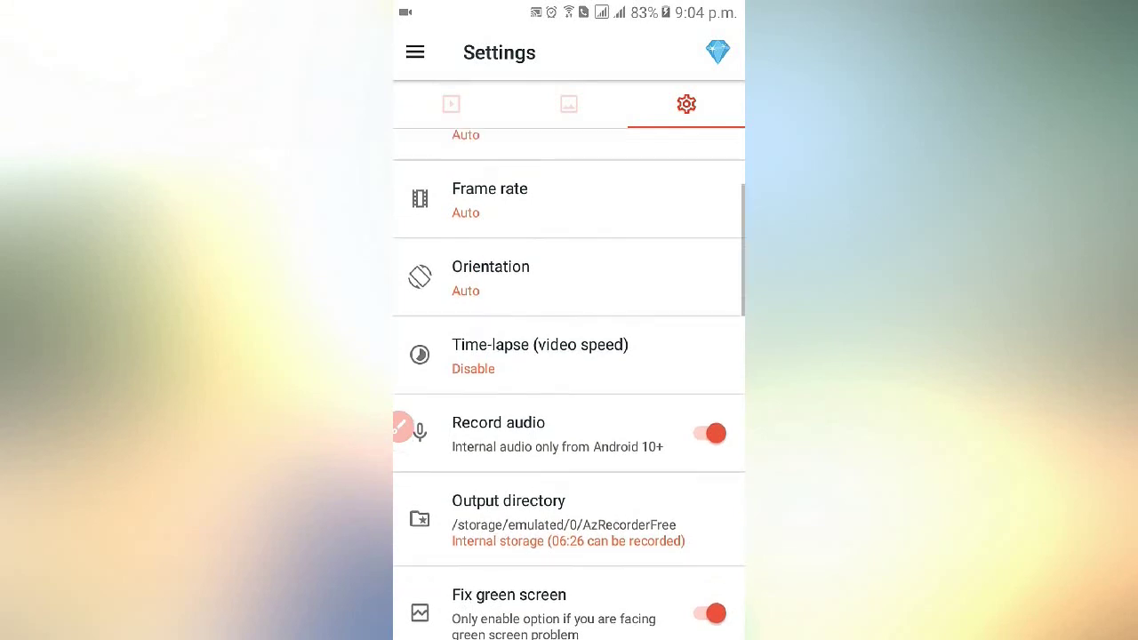
pyautogui.scroll(2, 569, 383)
pyautogui.scroll(1, 569, 382)
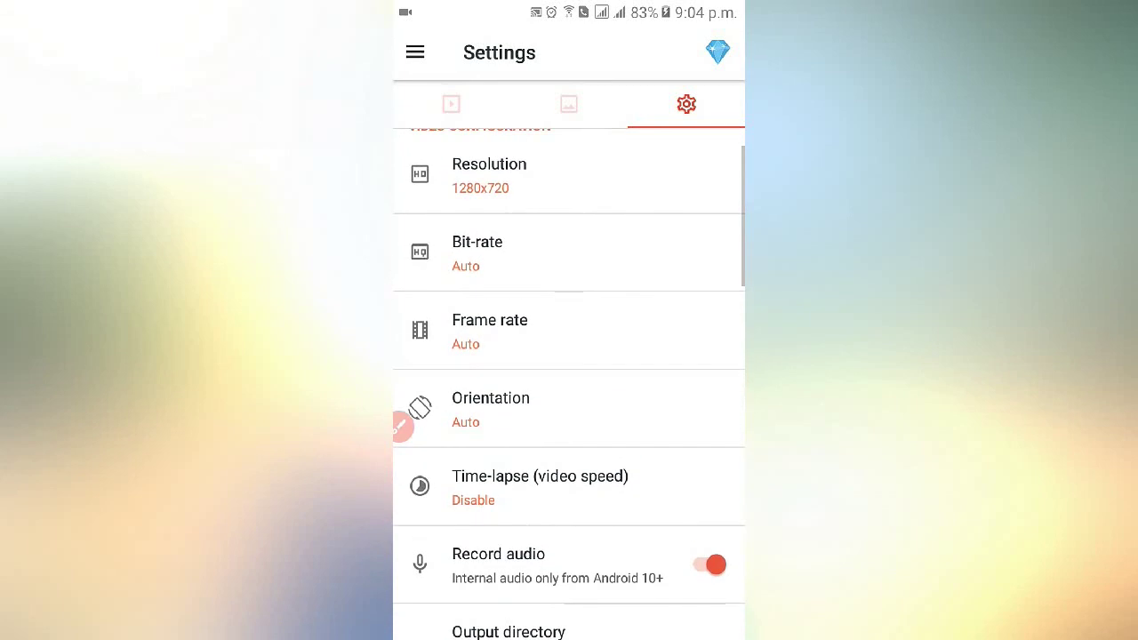